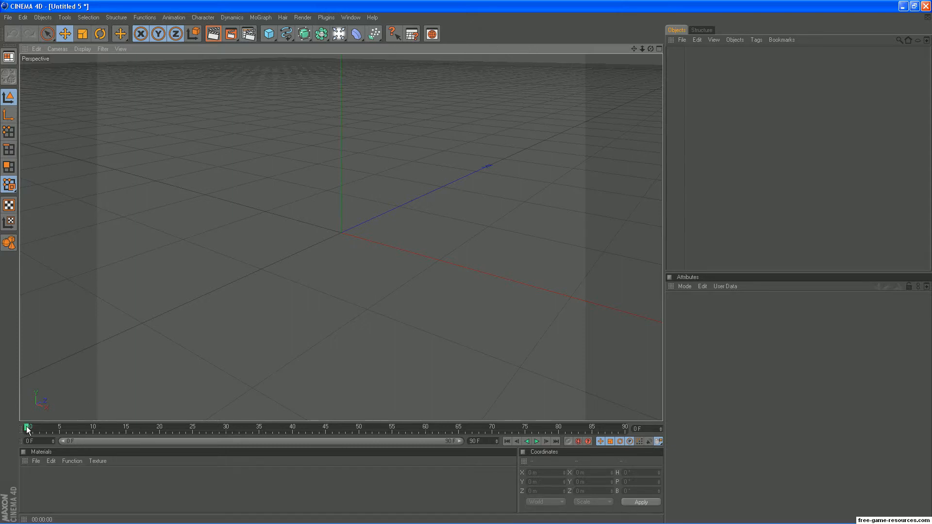
Step: Set the project's maximum time to 50 frames in the project settings
{"action": "left_click", "coordinate": [22, 18]}
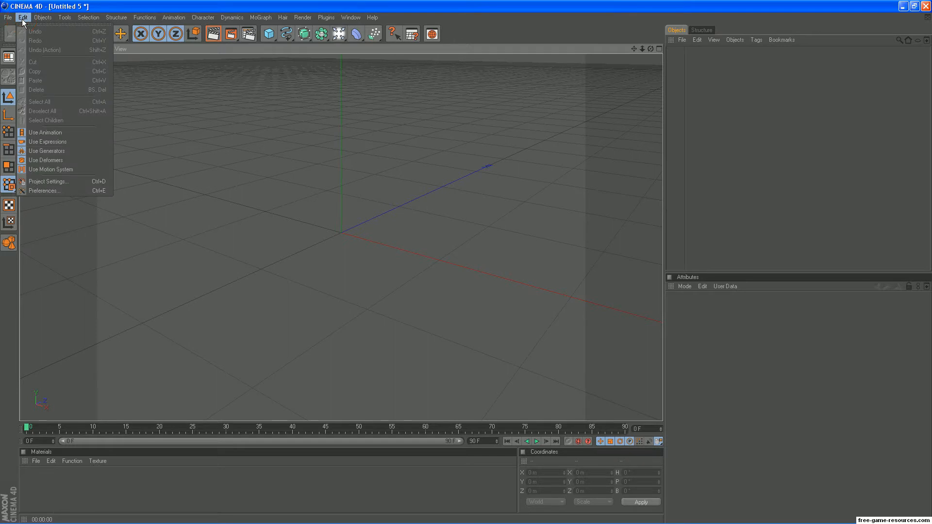
{"action": "left_click", "coordinate": [108, 181]}
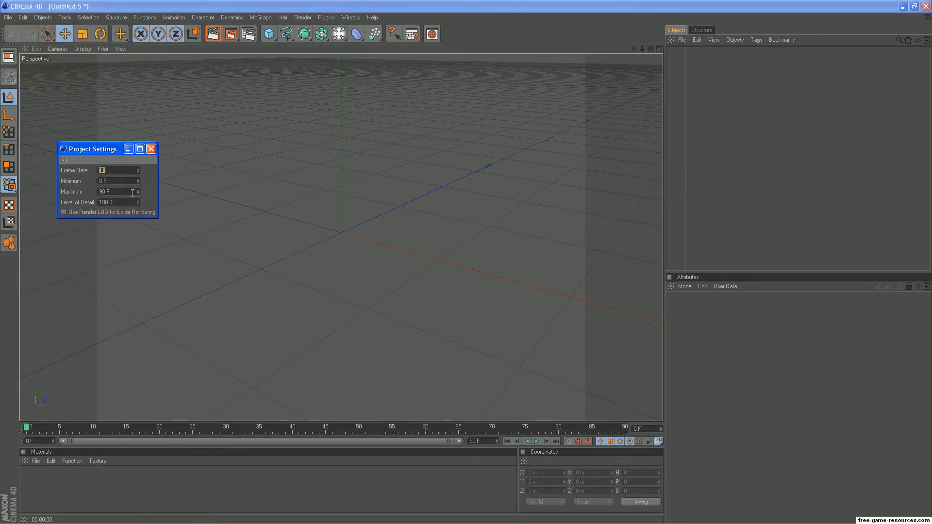
{"action": "left_click_drag", "start_coordinate": [133, 193], "coordinate": [71, 194]}
{"action": "type", "text": "50"}
{"action": "key", "text": "Return"}
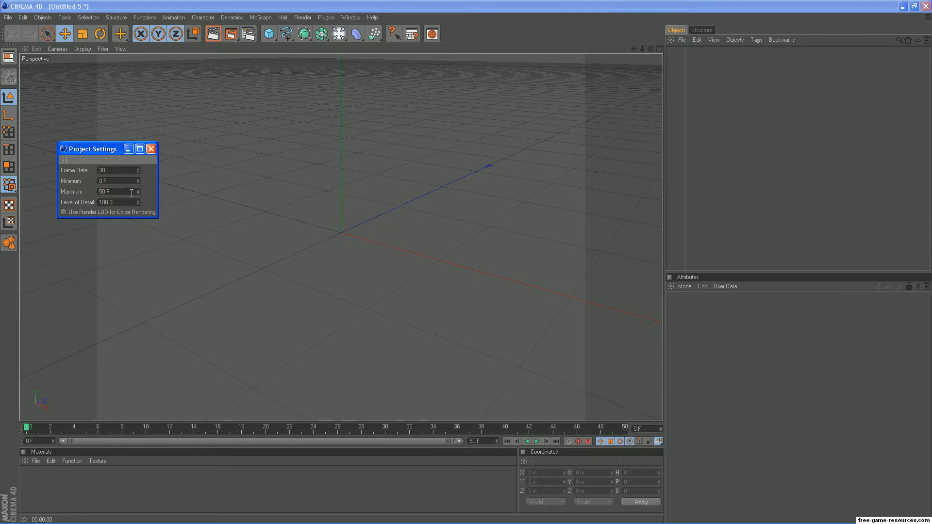
Step: Set the project's maximum time to 90 frames, extend the timeline's visible range to frame 90, and close the project settings
{"action": "left_click_drag", "start_coordinate": [129, 192], "coordinate": [89, 194]}
{"action": "key", "text": "Return"}
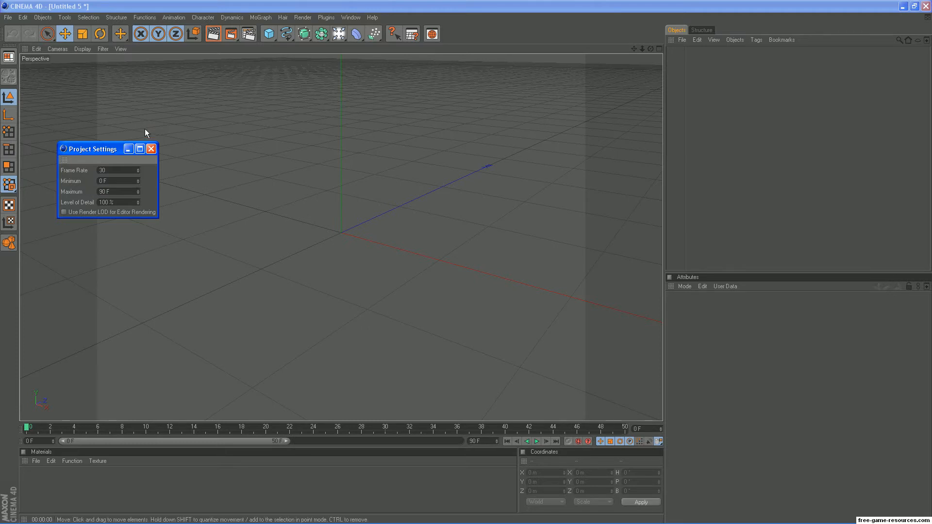
{"action": "left_click_drag", "start_coordinate": [285, 442], "coordinate": [459, 442]}
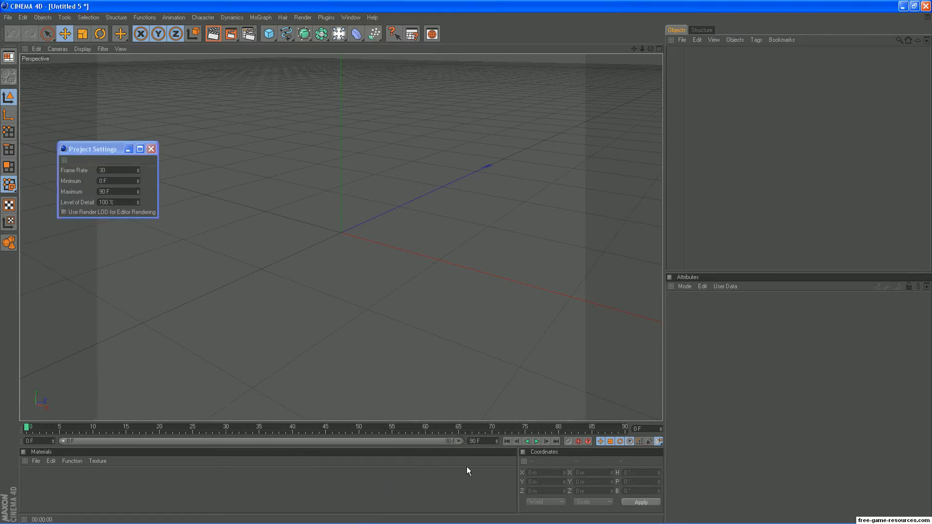
{"action": "left_click", "coordinate": [151, 149]}
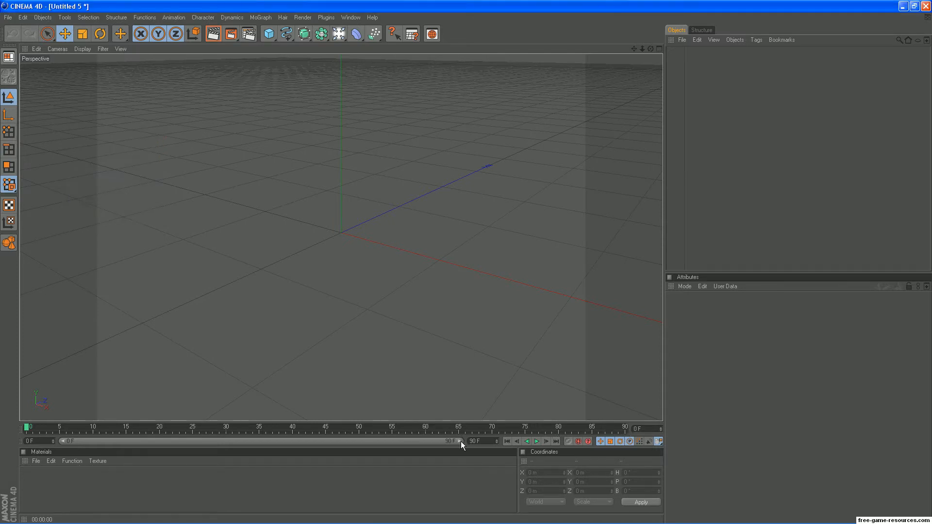
Step: Build a simple scene with a floor, a sphere raised above it, and a camera
{"action": "left_click_drag", "start_coordinate": [461, 441], "coordinate": [485, 453]}
{"action": "left_click_drag", "start_coordinate": [339, 34], "coordinate": [401, 98]}
{"action": "left_click_drag", "start_coordinate": [268, 34], "coordinate": [336, 42]}
{"action": "left_click_drag", "start_coordinate": [347, 144], "coordinate": [490, 61]}
{"action": "scroll", "coordinate": [348, 138], "scroll_direction": "down", "scroll_amount": 2}
{"action": "scroll", "coordinate": [430, 98], "scroll_direction": "down", "scroll_amount": 2}
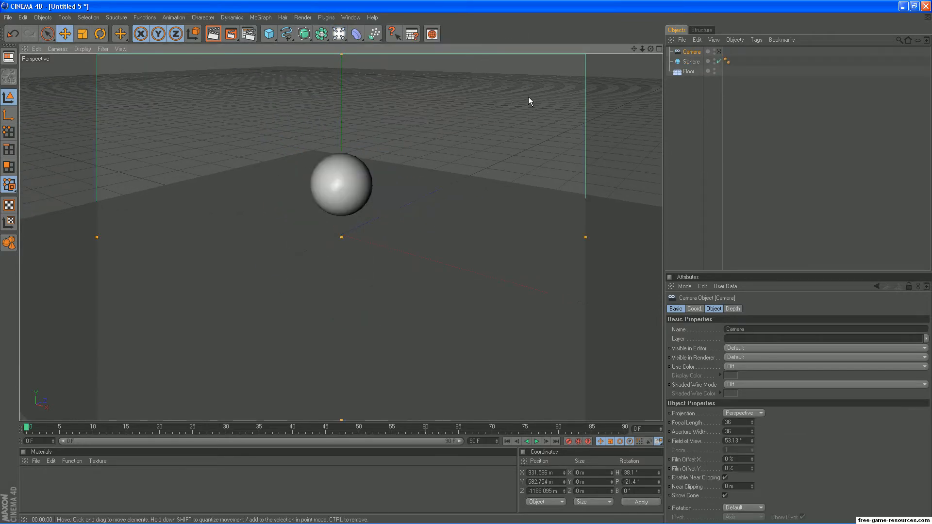
Step: Switch the perspective view to the new scene camera and record its keyframe at frame 0
{"action": "left_click", "coordinate": [58, 49]}
{"action": "mouse_move", "coordinate": [76, 63]}
{"action": "left_click", "coordinate": [117, 63]}
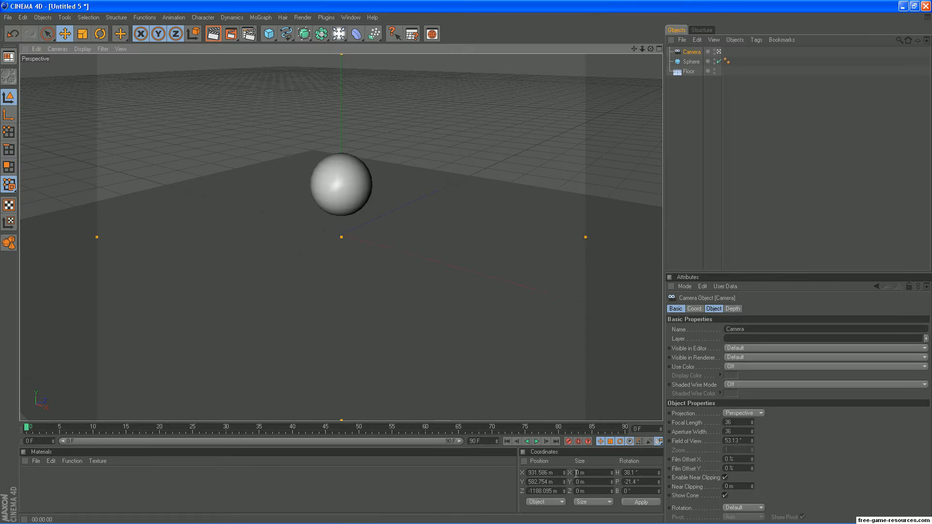
{"action": "left_click", "coordinate": [568, 442]}
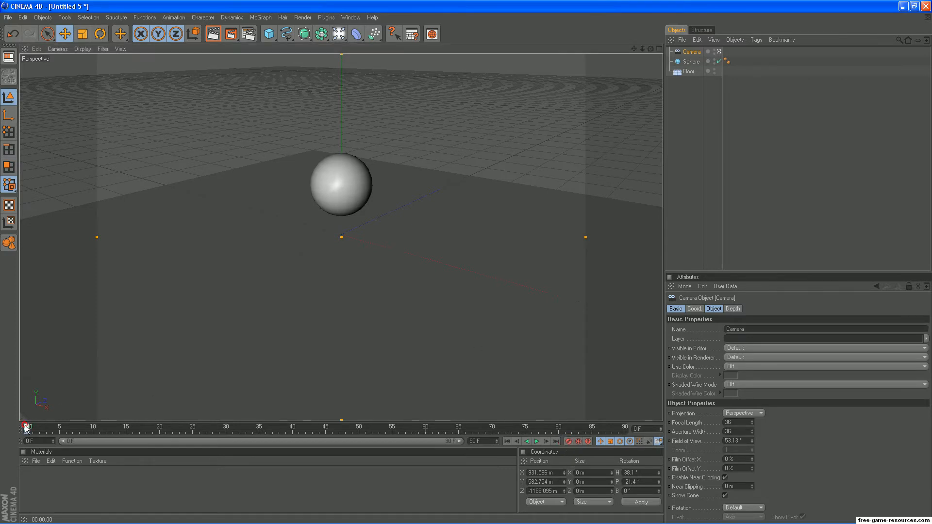
Step: At frame 34, orbit the camera around the sphere to about X -796, Y 655, Z -1143 m and record a keyframe
{"action": "left_click_drag", "start_coordinate": [26, 428], "coordinate": [252, 428]}
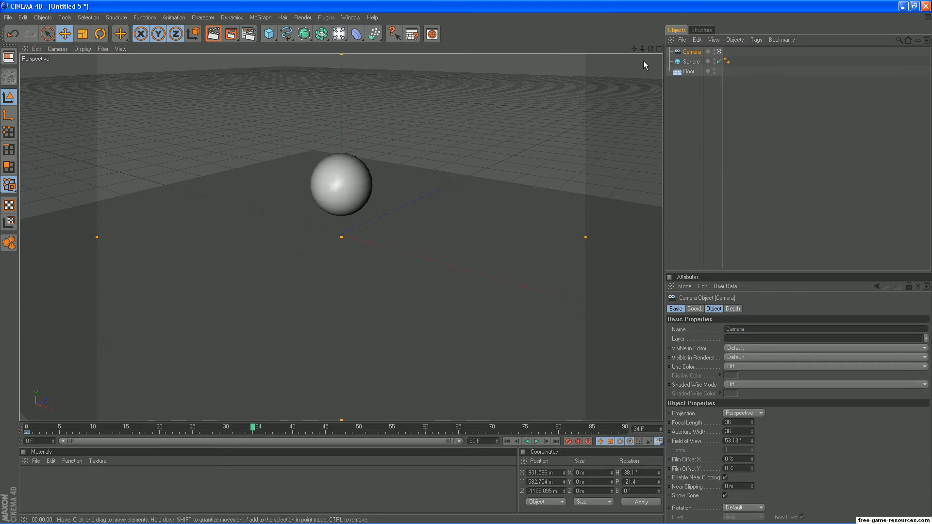
{"action": "left_click_drag", "start_coordinate": [650, 48], "coordinate": [466, 262]}
{"action": "scroll", "coordinate": [529, 133], "scroll_direction": "down", "scroll_amount": 5}
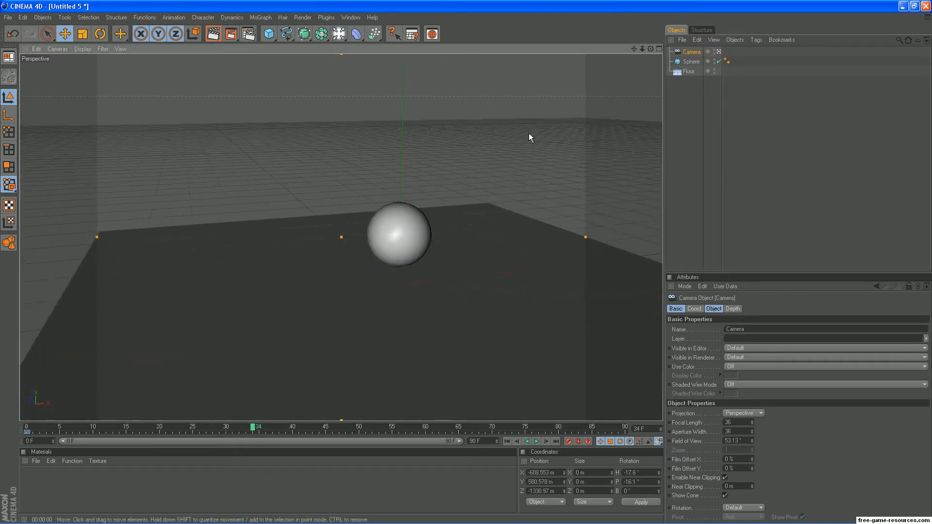
{"action": "left_click_drag", "start_coordinate": [651, 48], "coordinate": [466, 262]}
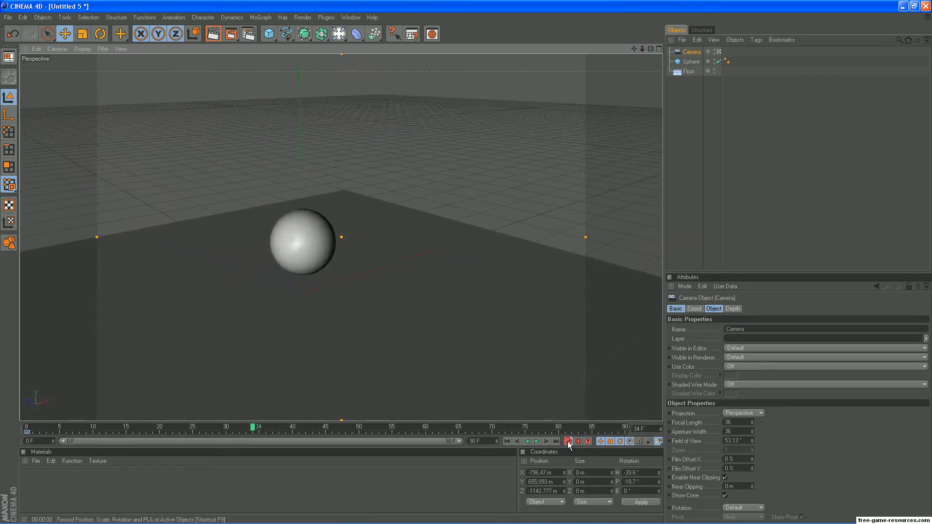
Step: At frame 60, orbit the camera further to about X -1486, Y 661, Z -165 m and record a keyframe
{"action": "left_click_drag", "start_coordinate": [253, 430], "coordinate": [429, 432]}
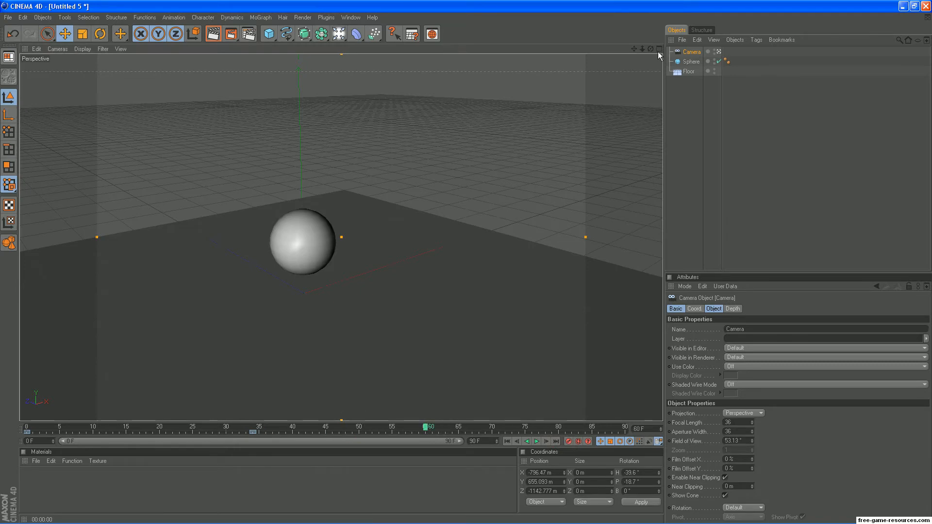
{"action": "left_click_drag", "start_coordinate": [650, 49], "coordinate": [466, 263]}
{"action": "left_click_drag", "start_coordinate": [650, 48], "coordinate": [466, 266]}
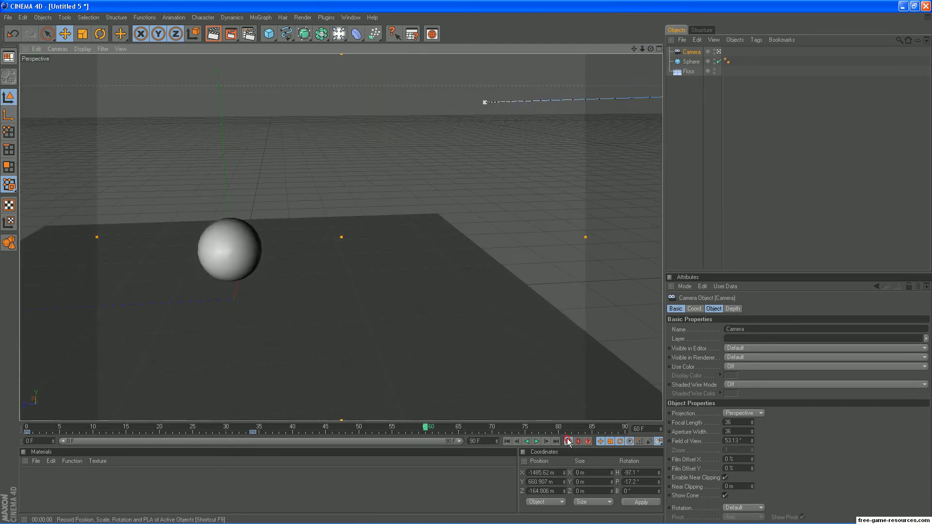
Step: At frame 90, orbit the camera behind the sphere to about X -668, Y 667, Z 1124 m and record a keyframe
{"action": "left_click", "coordinate": [433, 427]}
{"action": "left_click_drag", "start_coordinate": [433, 427], "coordinate": [626, 427]}
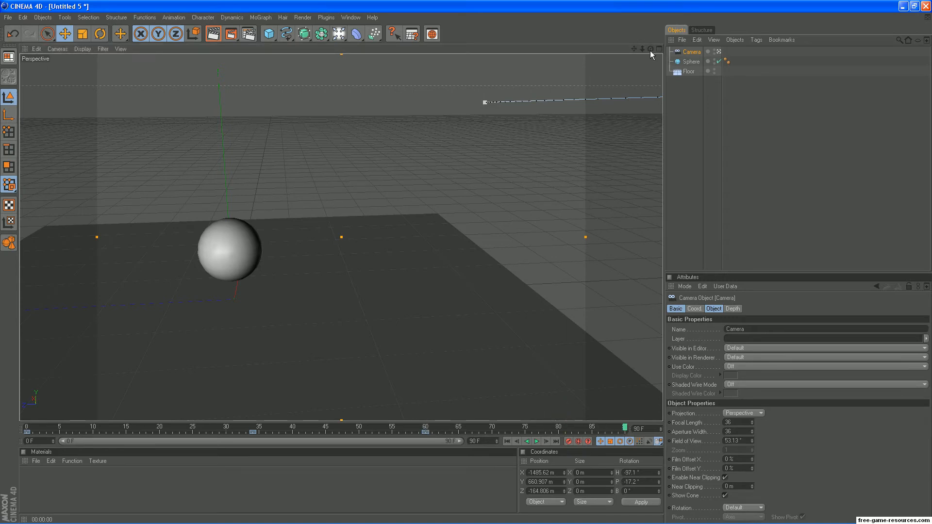
{"action": "mouse_move", "coordinate": [650, 49]}
{"action": "left_mouse_down"}
{"action": "mouse_move", "coordinate": [471, 263]}
{"action": "mouse_move", "coordinate": [389, 181]}
{"action": "left_mouse_up"}
{"action": "left_click_drag", "start_coordinate": [650, 48], "coordinate": [570, 332]}
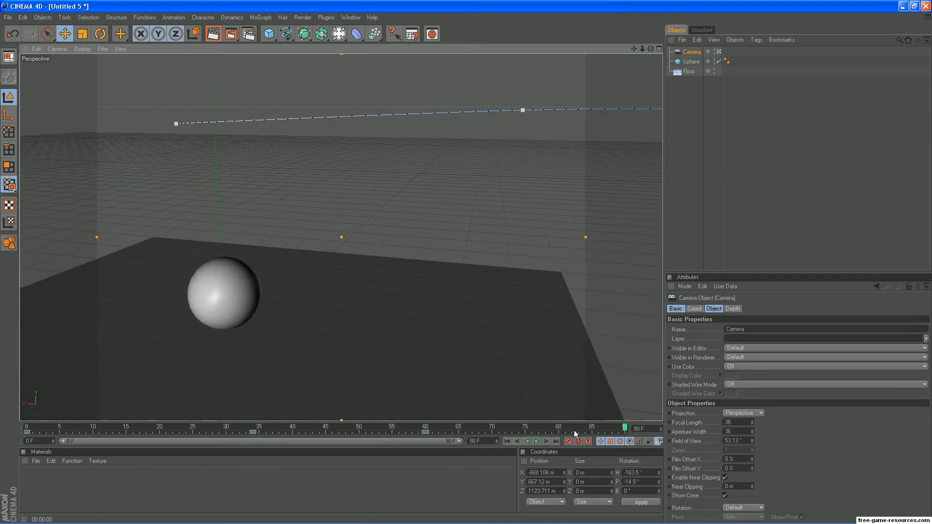
Step: Play the animation to check the camera's movement, stop it, and return to frame 0
{"action": "left_click", "coordinate": [537, 441]}
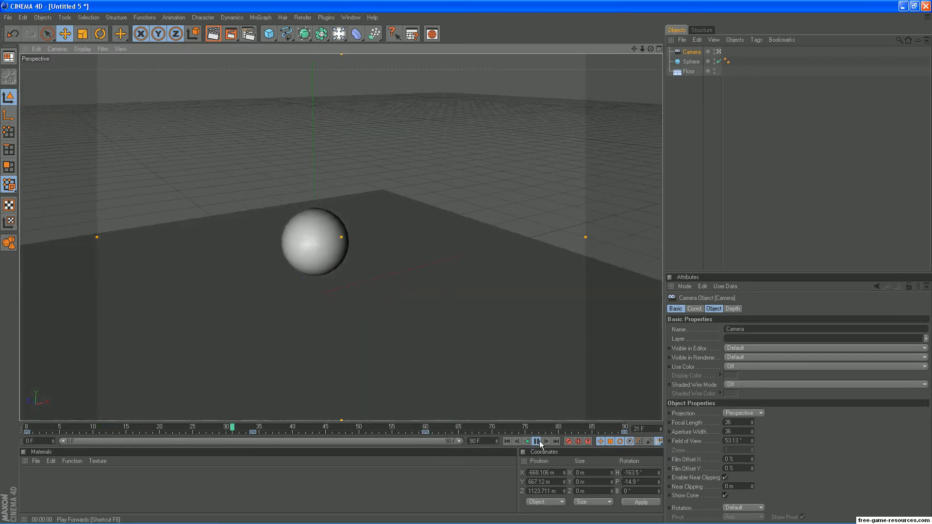
{"action": "left_click", "coordinate": [537, 441]}
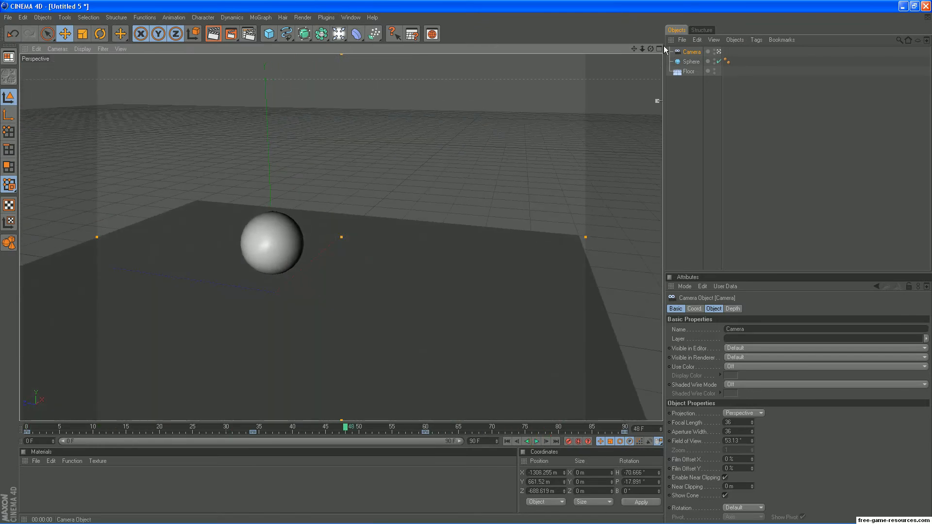
{"action": "left_click_drag", "start_coordinate": [343, 432], "coordinate": [13, 431]}
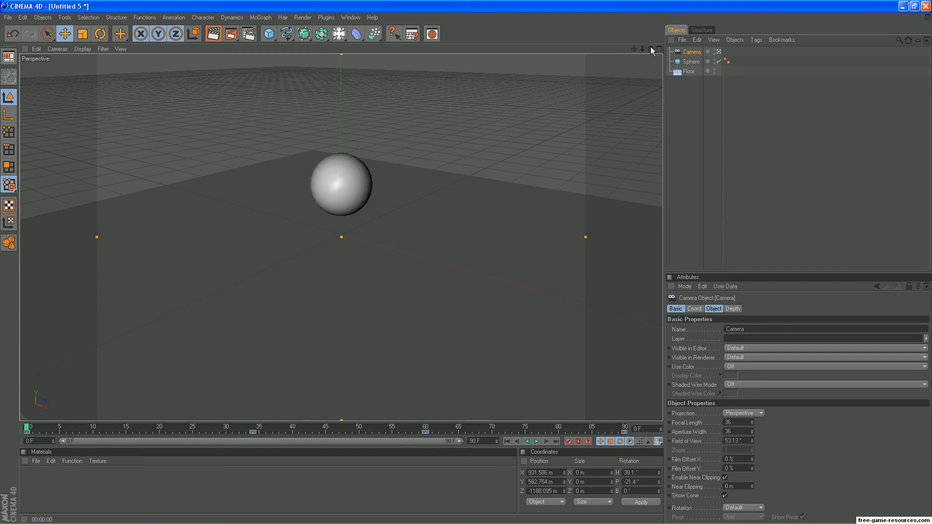
{"action": "left_click_drag", "start_coordinate": [651, 49], "coordinate": [467, 266]}
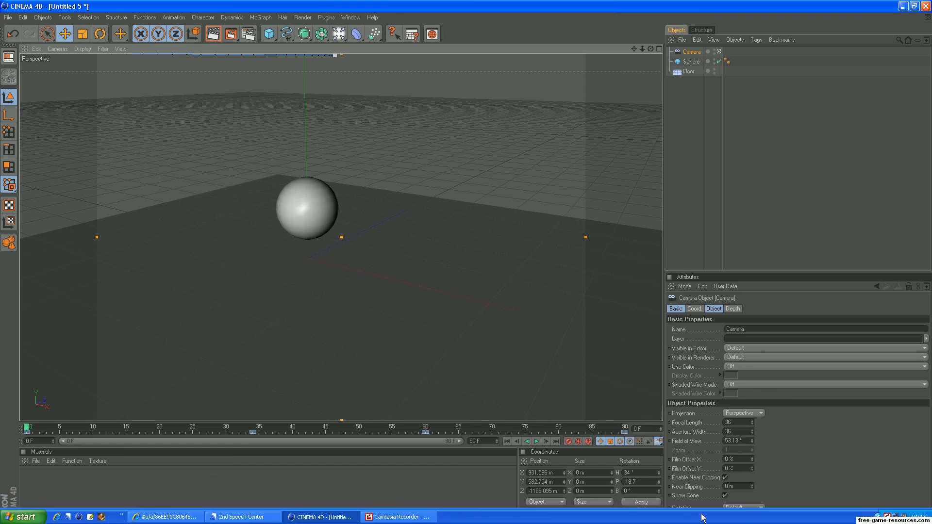
{"action": "left_click", "coordinate": [402, 520]}
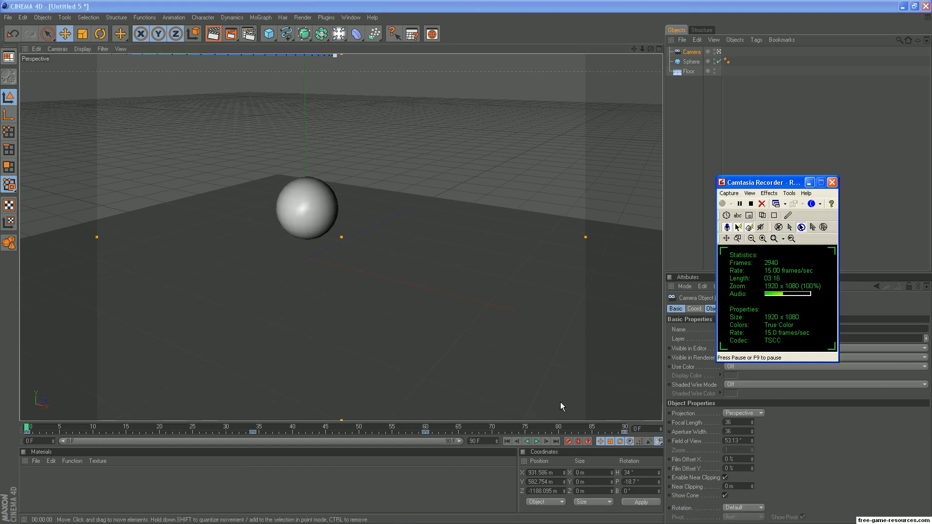